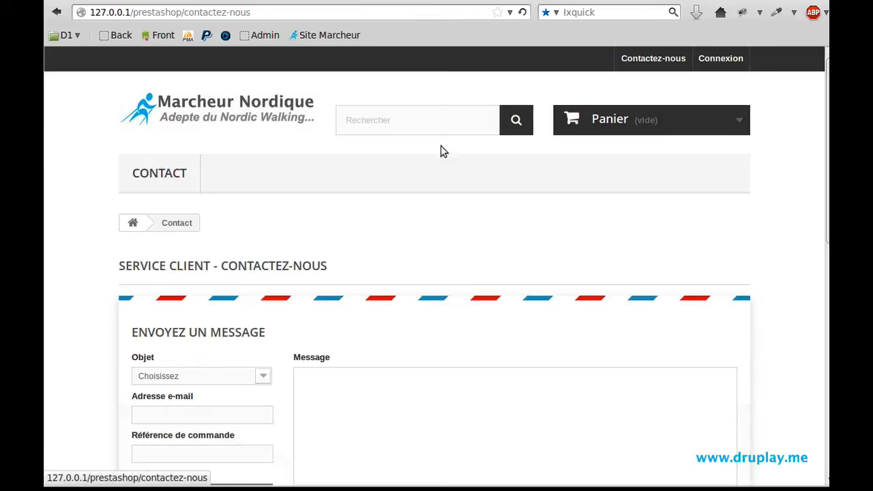
# - Try Service Client, then Webmaster as the contact form's Objet, leaving Webmaster and its description shown
pyautogui.scroll(-3, 563, 180)
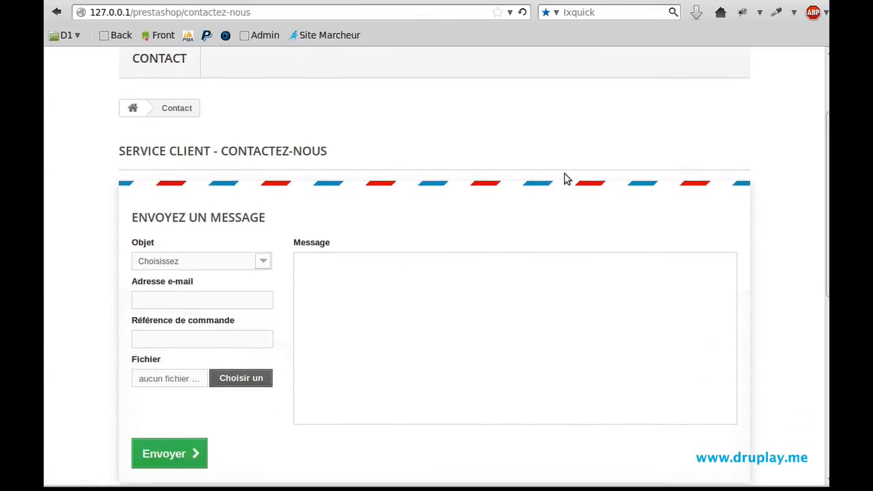
pyautogui.scroll(-2, 563, 180)
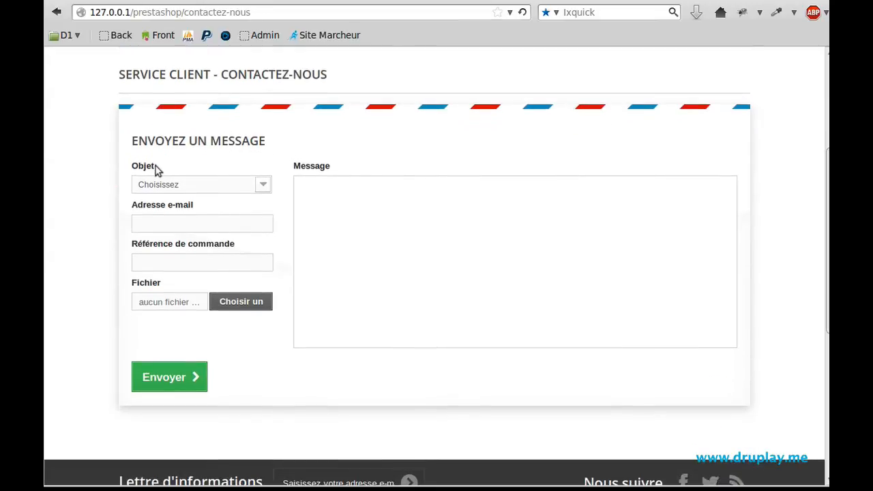
pyautogui.click(167, 185)
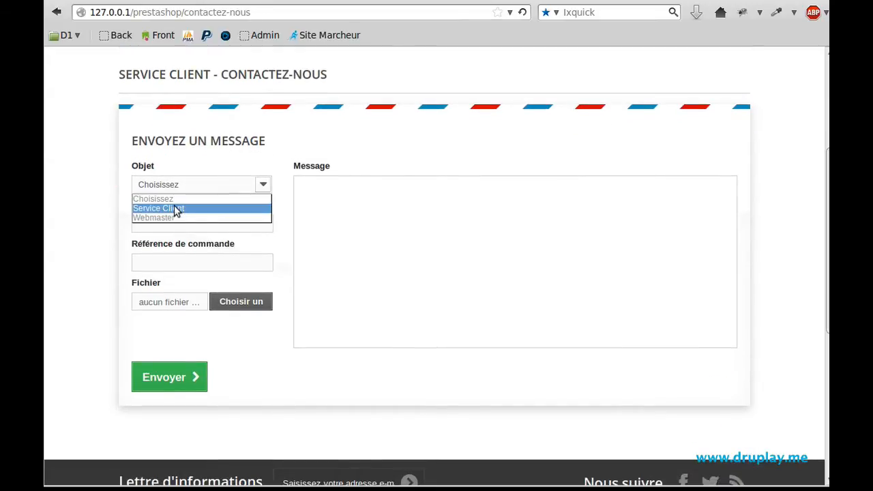
pyautogui.click(173, 211)
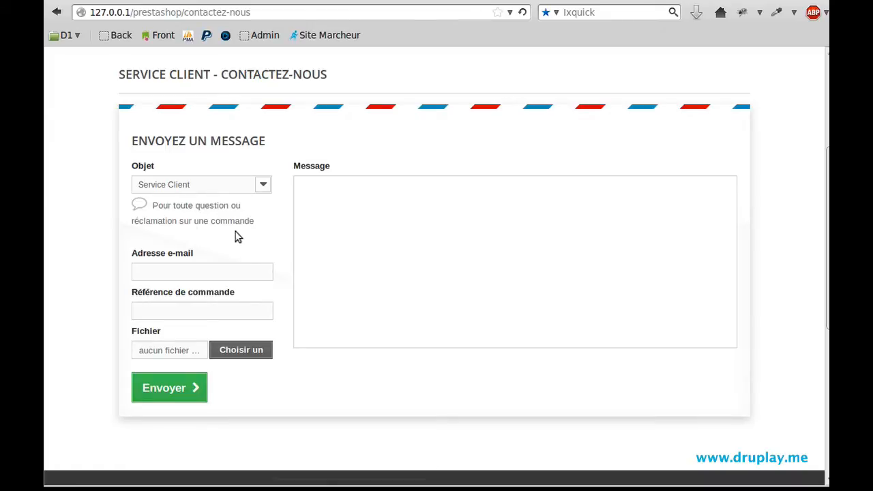
pyautogui.click(209, 186)
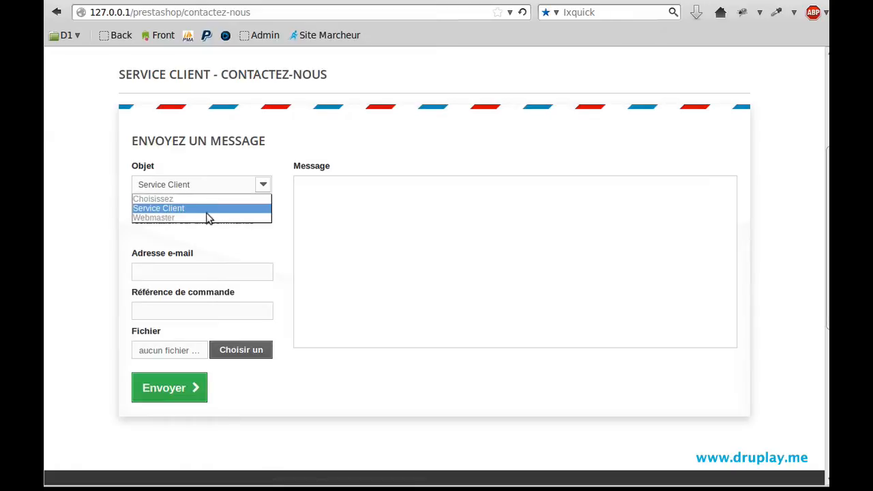
pyautogui.click(209, 216)
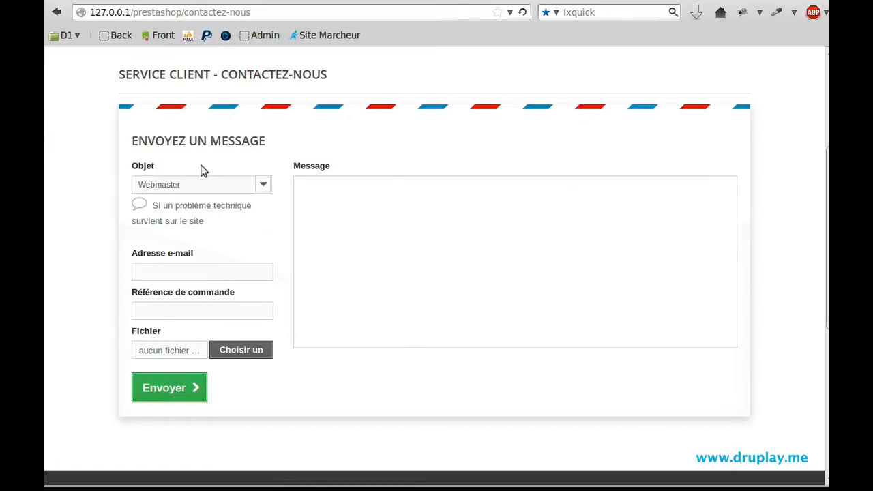
pyautogui.click(176, 184)
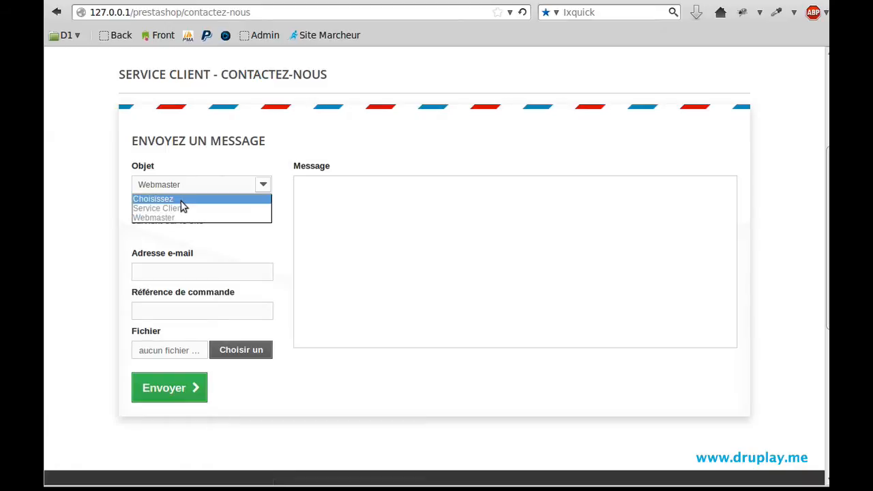
pyautogui.click(179, 218)
pyautogui.click(193, 273)
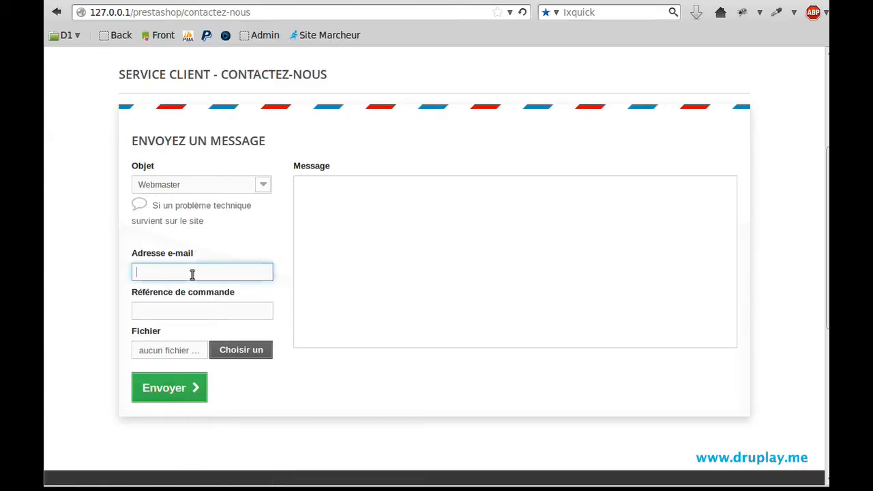
# - Pass through the order reference and message fields, then bring up the back-office Tableau de bord
pyautogui.click(179, 312)
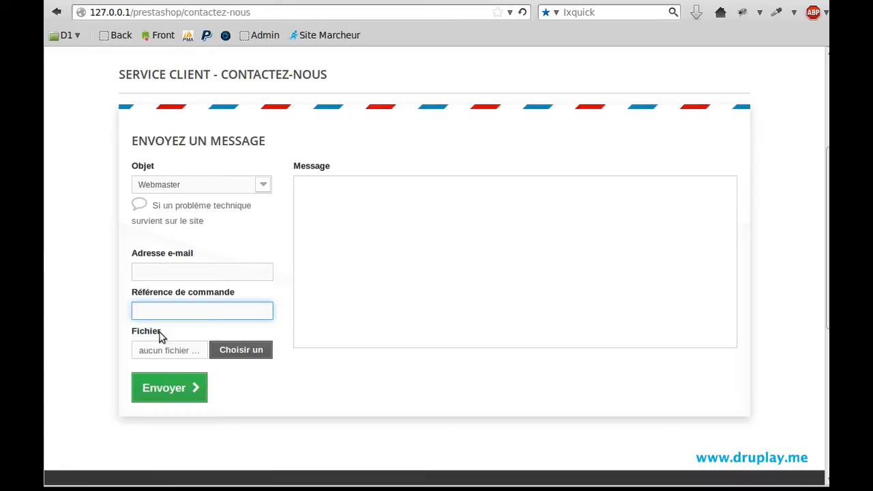
pyautogui.click(332, 218)
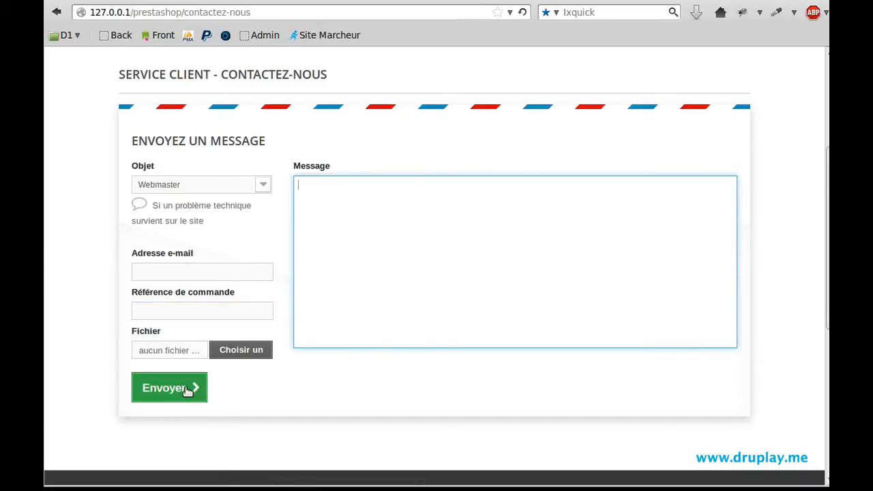
pyautogui.click(160, 0)
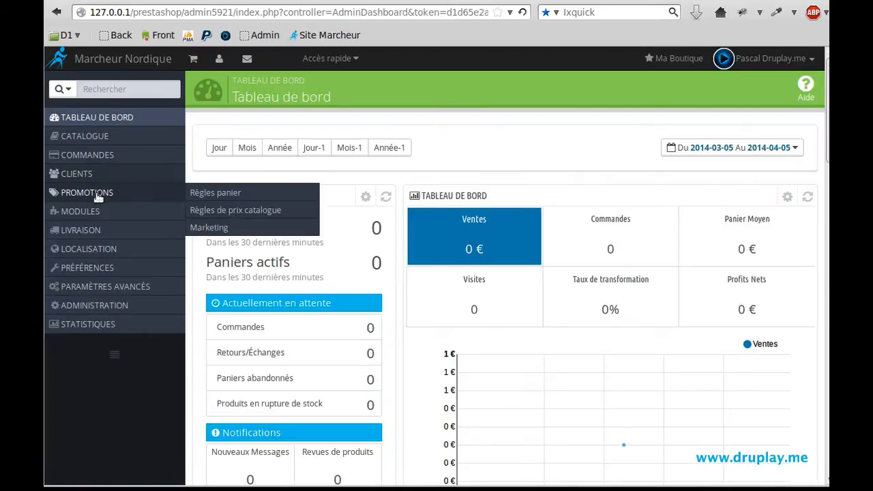
# - List Clients > Contacts, check Service Client on the storefront form, then edit contact 2
pyautogui.moveTo(88, 171)
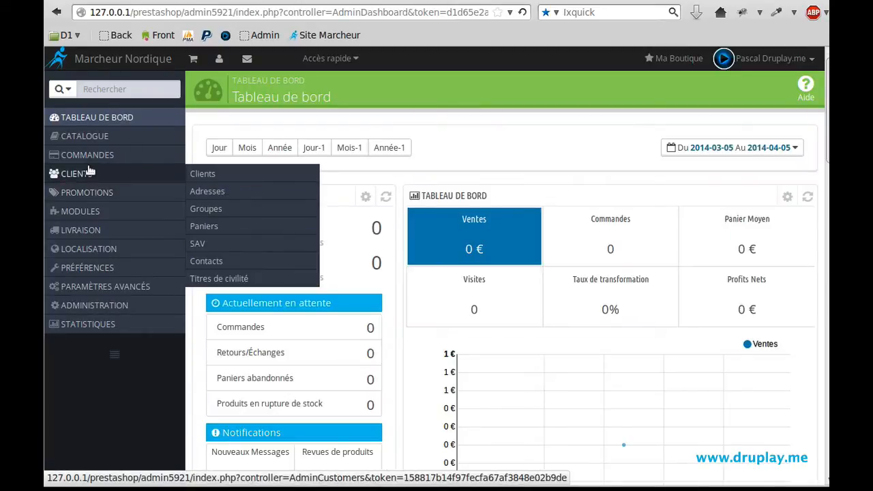
pyautogui.click(212, 261)
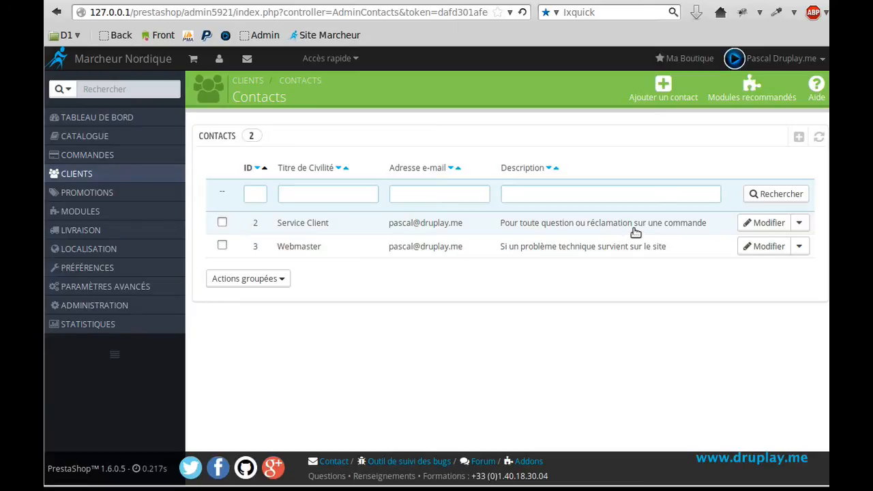
pyautogui.click(365, 1)
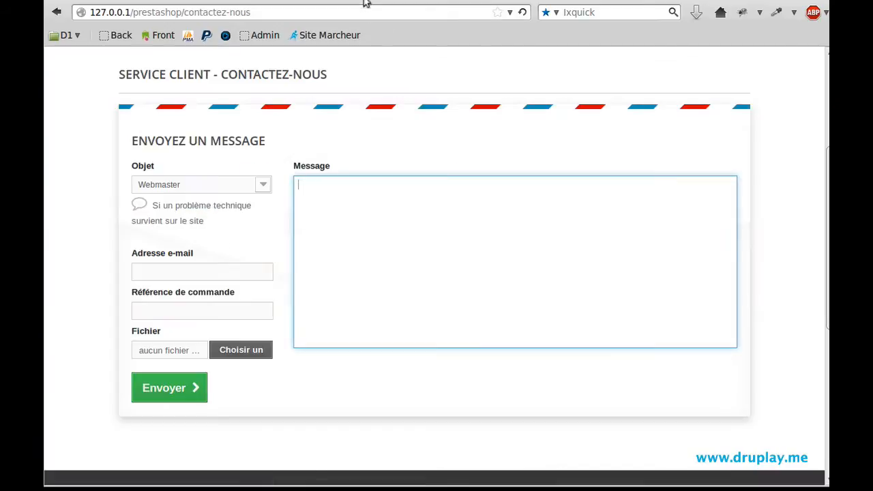
pyautogui.click(191, 194)
pyautogui.click(188, 208)
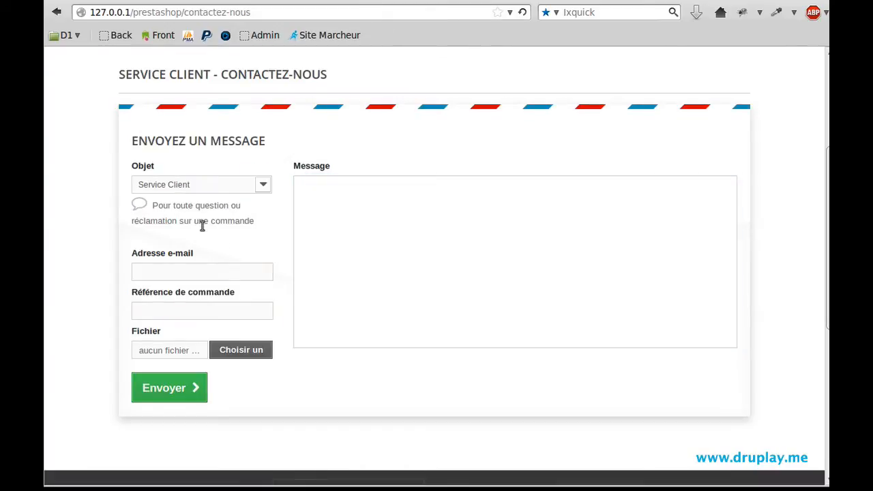
pyautogui.click(201, 1)
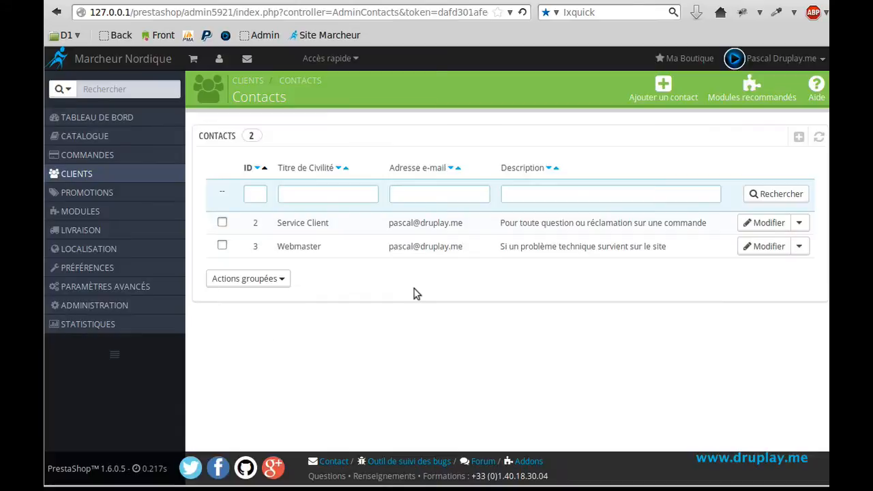
pyautogui.click(766, 226)
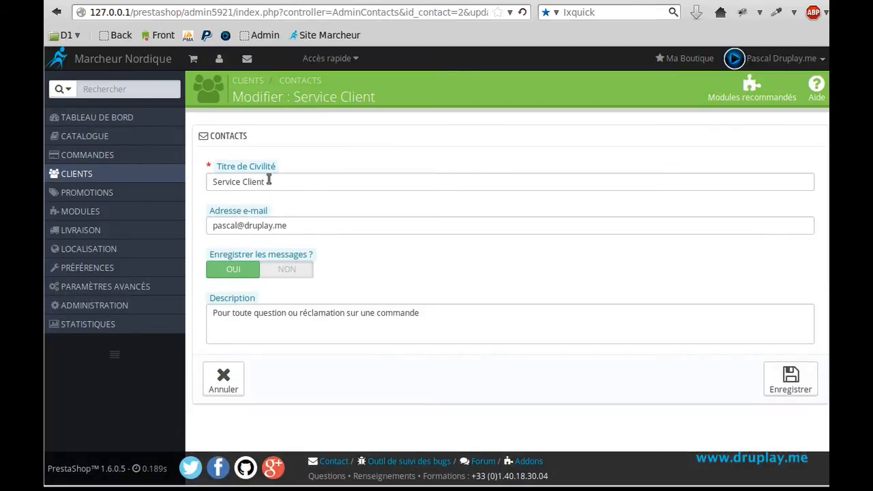
# - Rename the contact title from 'Service Client' to 'Service après vente'
pyautogui.doubleClick(243, 181)
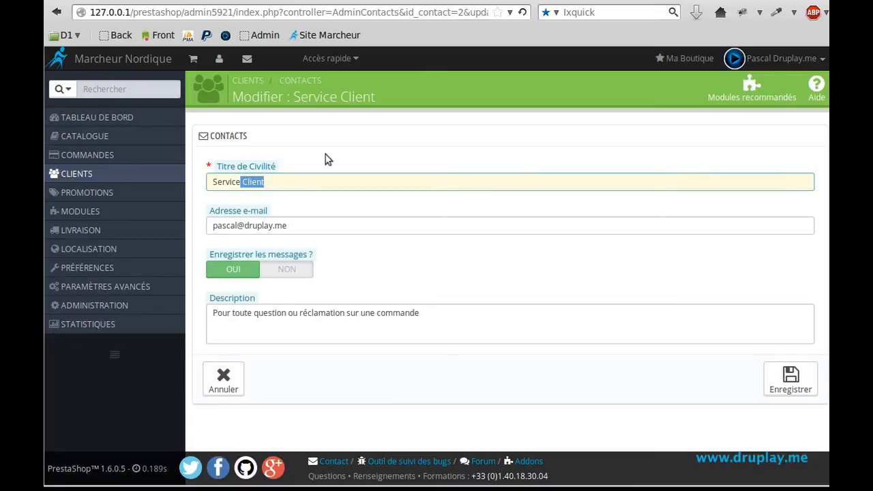
pyautogui.press('BackSpace')
pyautogui.write('après vente')
# - Replace the contact's e-mail with the after-sales address and save the contact
pyautogui.moveTo(327, 226); pyautogui.dragTo(216, 226)
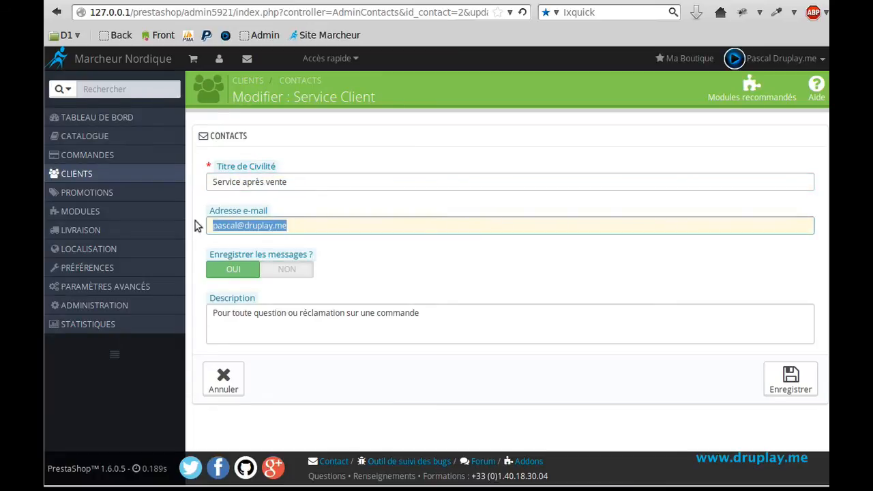
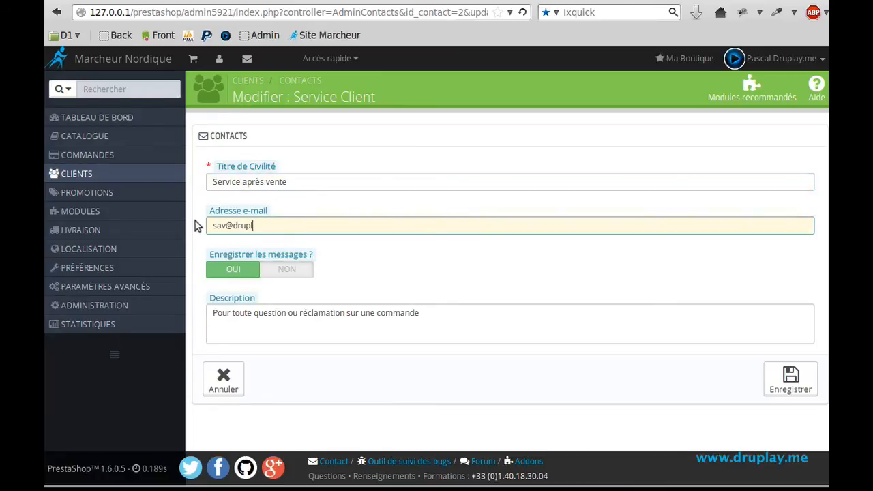
pyautogui.click(348, 283)
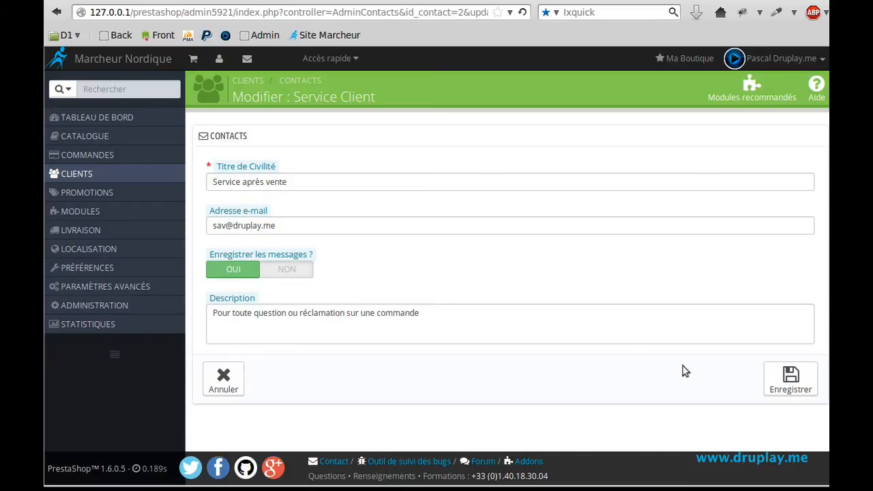
pyautogui.click(788, 386)
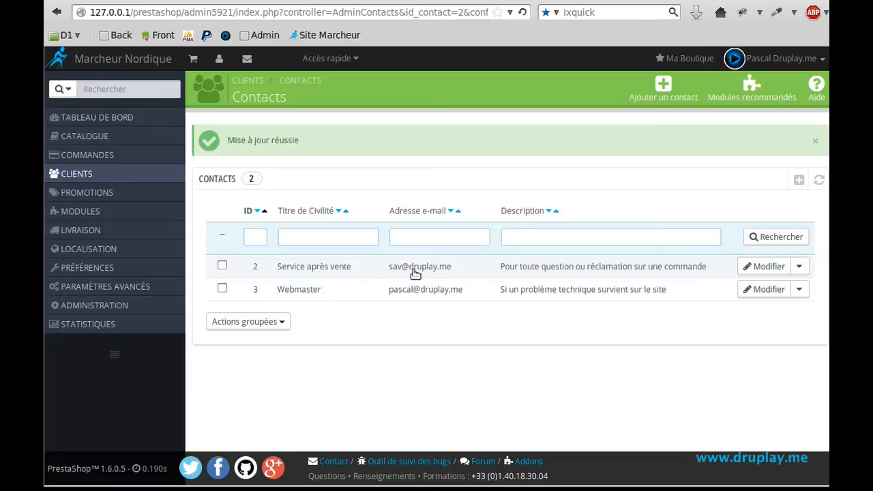
pyautogui.click(357, 1)
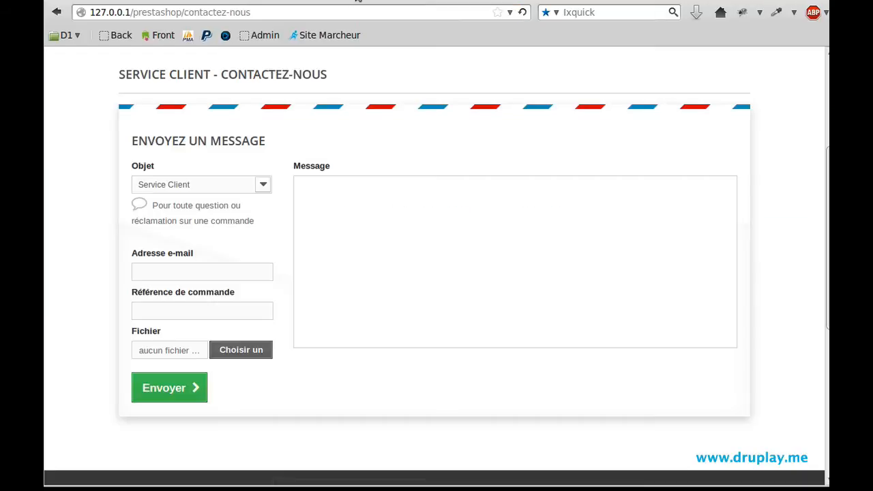
# - Reload the storefront contact form and select 'Service après vente' as the Objet
pyautogui.click(522, 12)
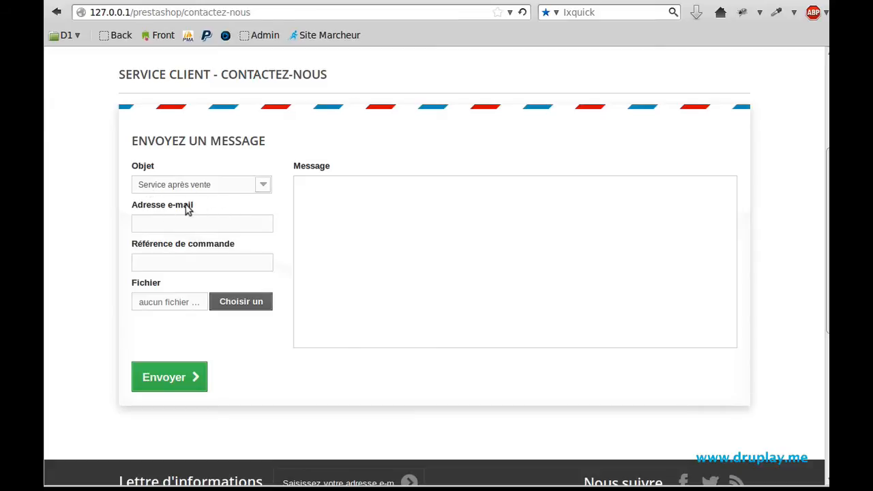
pyautogui.scroll(3, 189, 210)
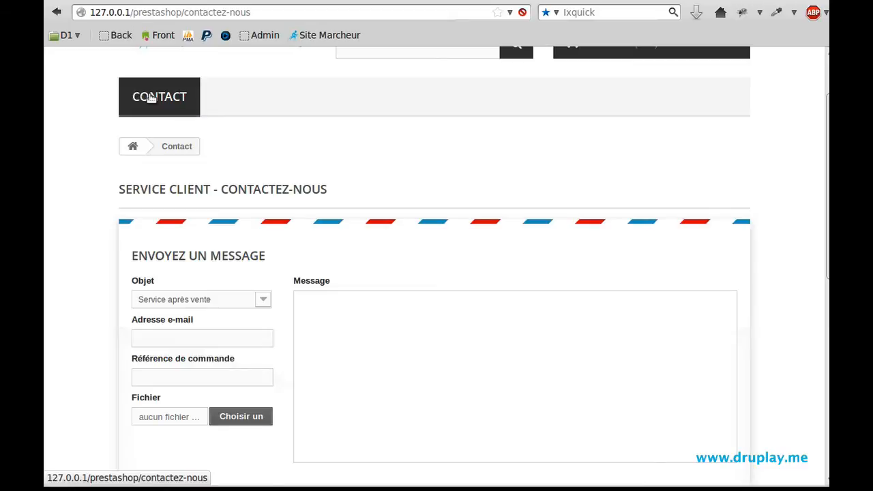
pyautogui.click(152, 98)
pyautogui.scroll(-5, 229, 227)
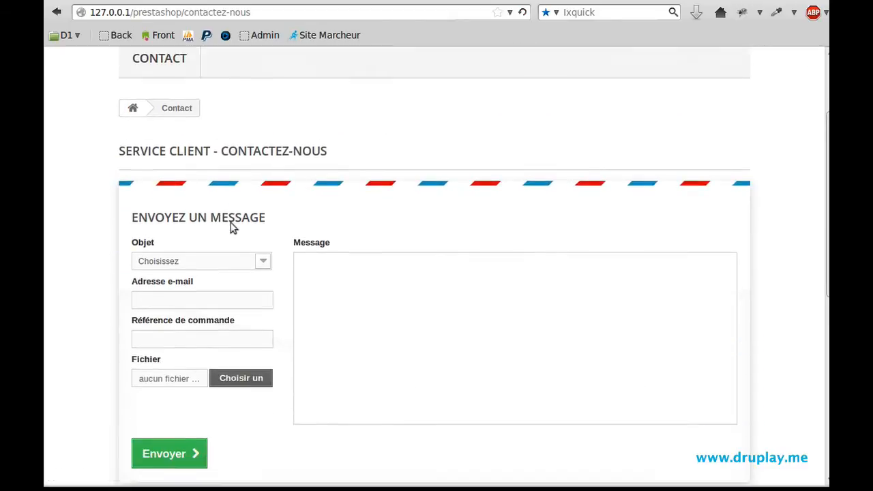
pyautogui.click(211, 185)
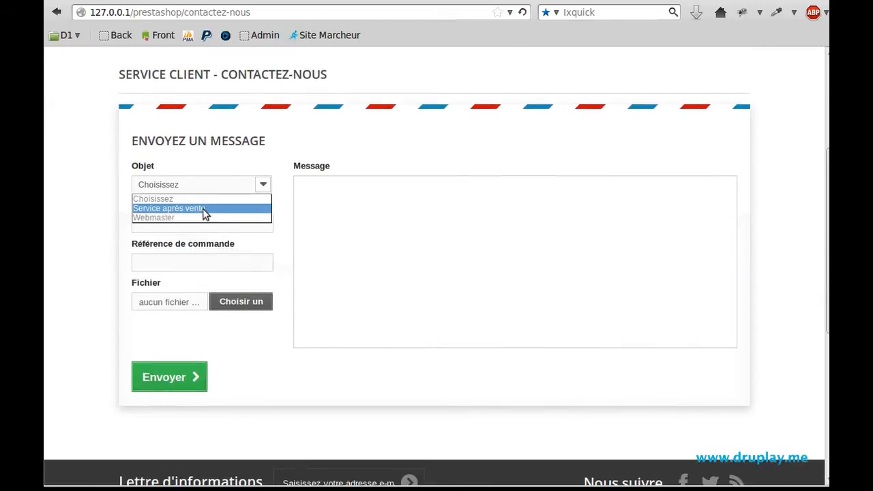
pyautogui.click(203, 204)
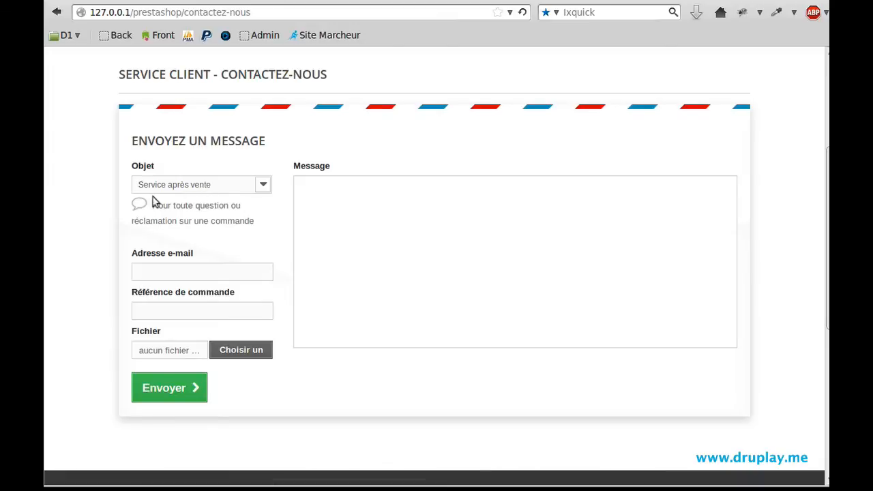
# - Send 'Super site, merci !!' to Service après vente using the customer's e-mail address
pyautogui.click(214, 269)
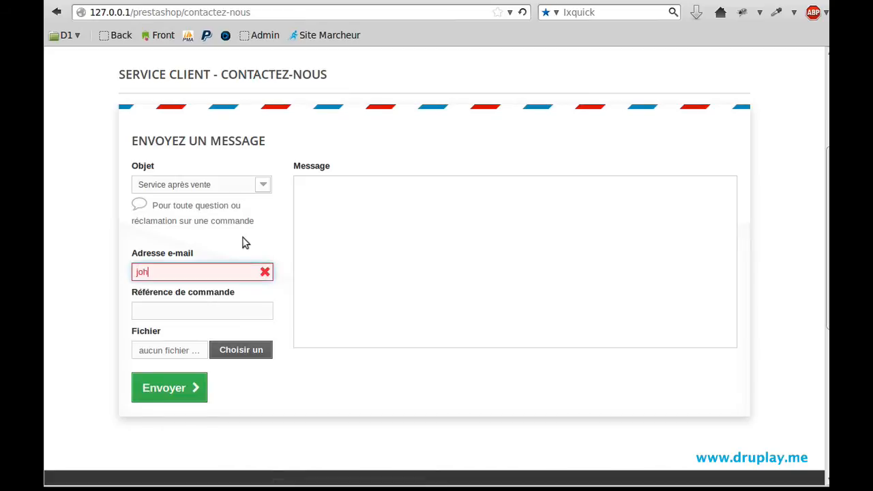
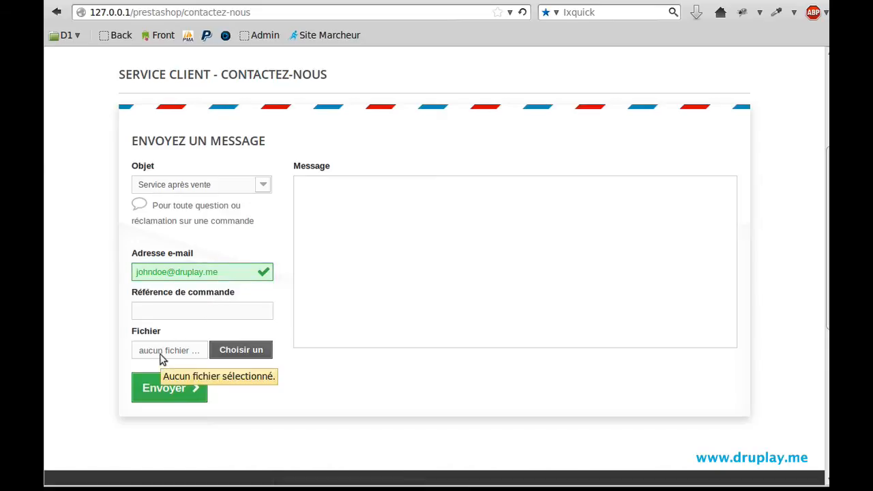
pyautogui.click(324, 204)
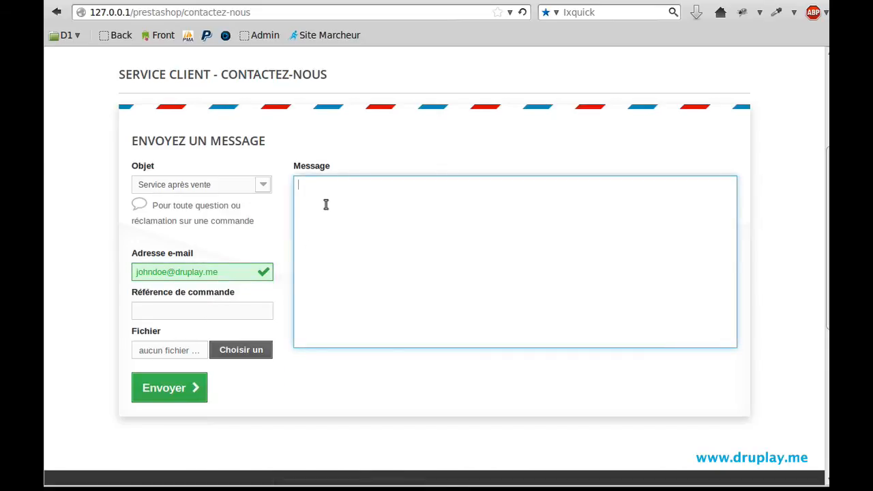
pyautogui.write('Super site, merci !!')
pyautogui.click(167, 386)
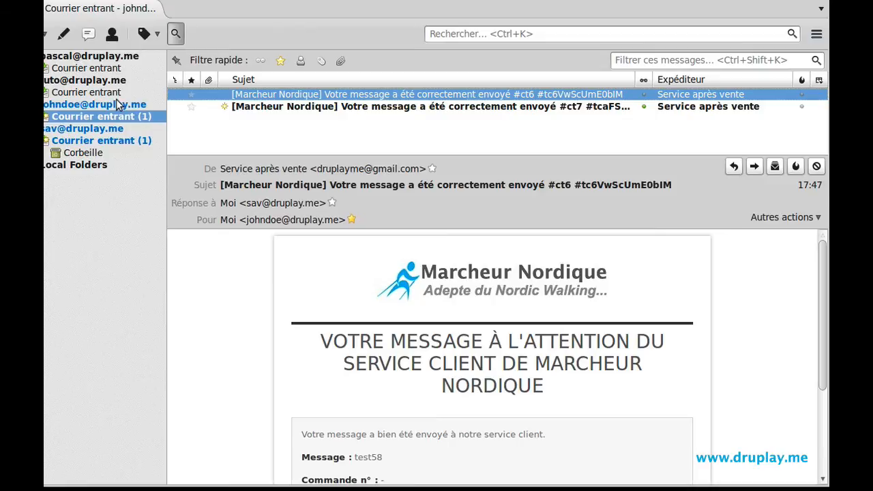
# - In Thunderbird, read the #ct7 confirmation and the after-sales inbox's 'Super site, merci !!' message
pyautogui.click(517, 107)
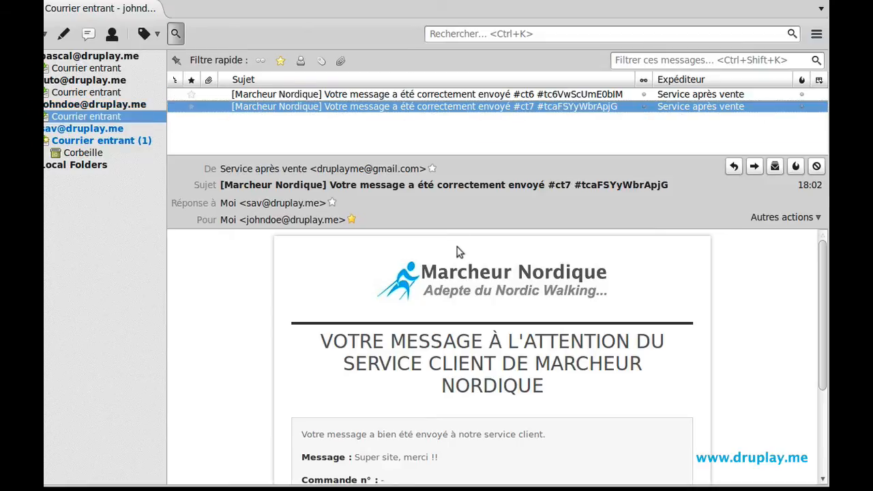
pyautogui.scroll(-3, 423, 286)
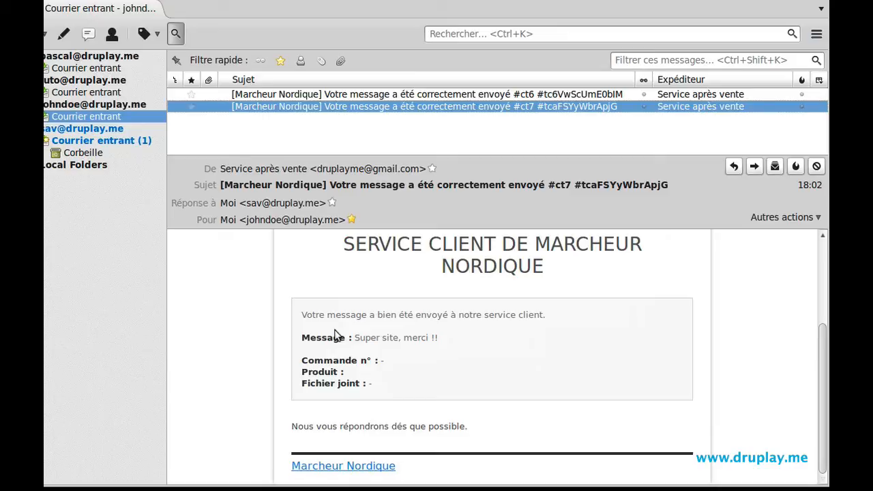
pyautogui.click(91, 142)
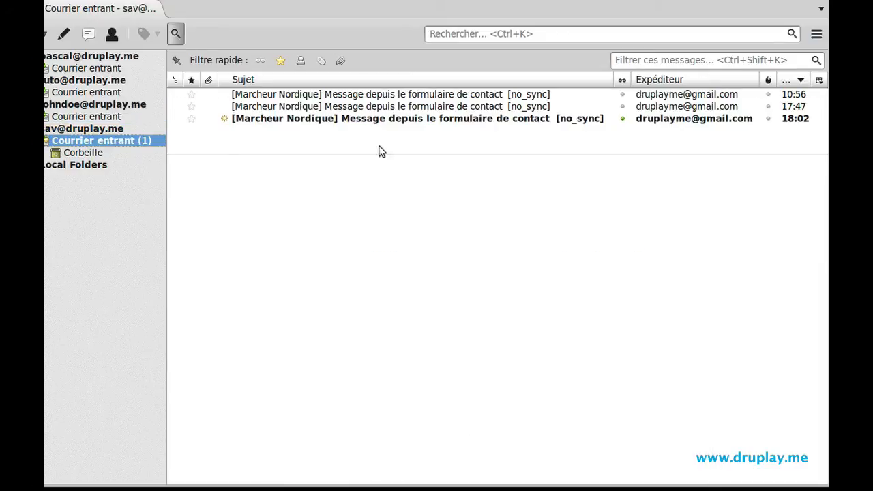
pyautogui.click(453, 121)
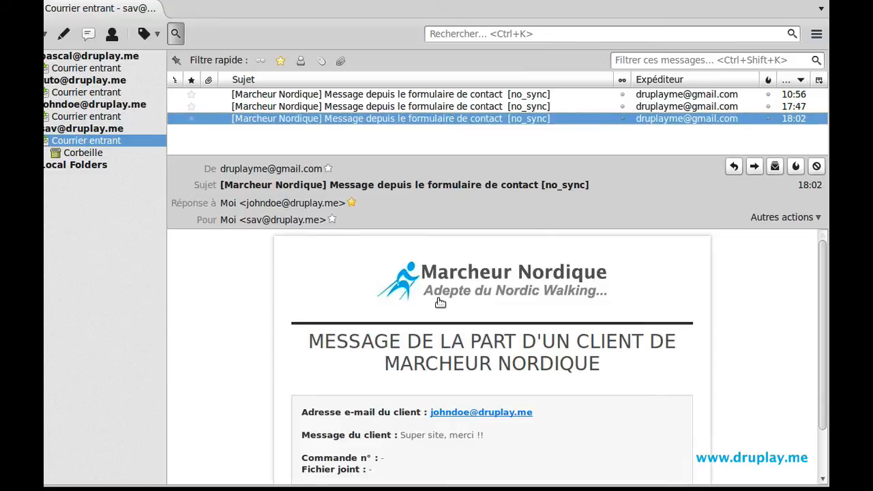
pyautogui.scroll(-1, 440, 302)
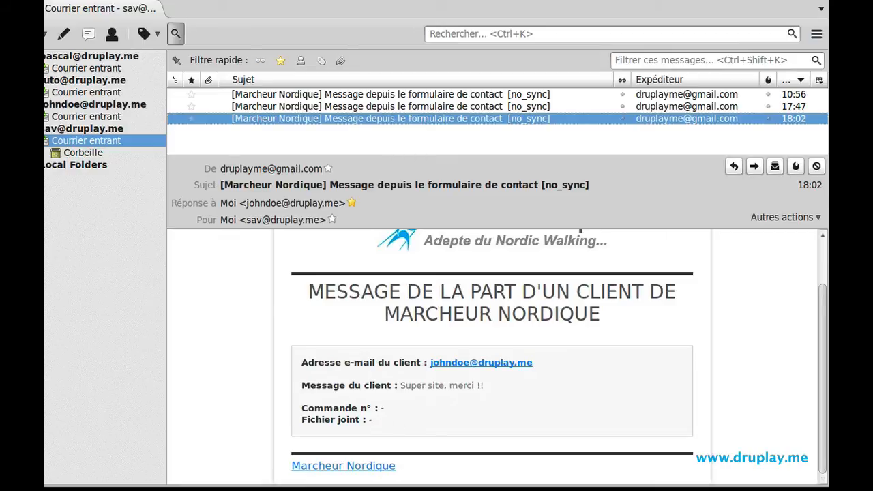
pyautogui.hotkey('alt', 'Tab')
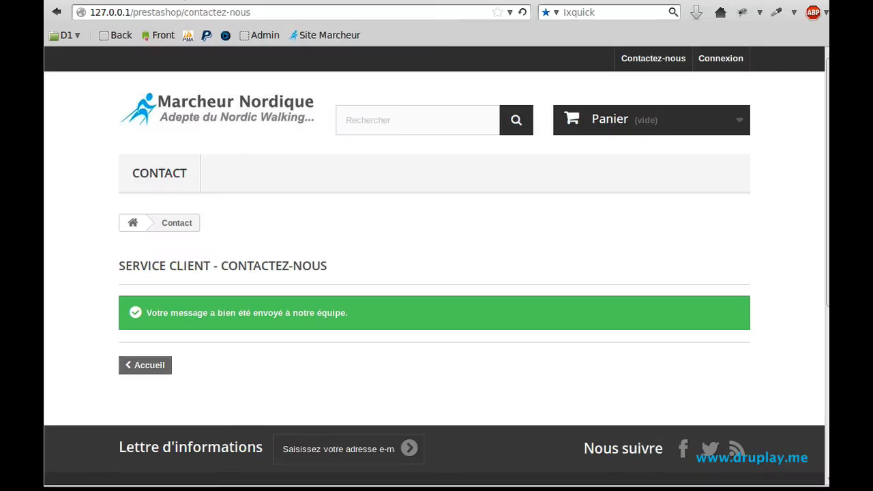
# - From the admin envelope notification, open 'Voir tous les messages' to reach the SAV customer threads
pyautogui.hotkey('ctrl', 'Tab')
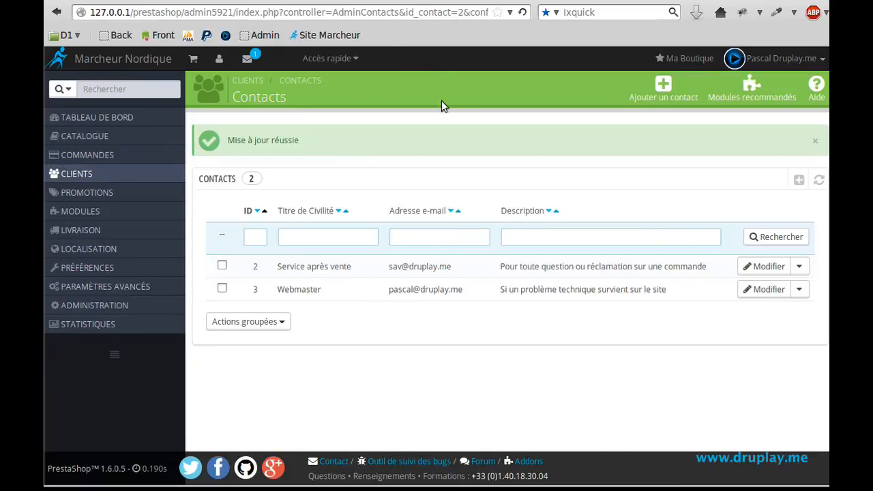
pyautogui.click(247, 61)
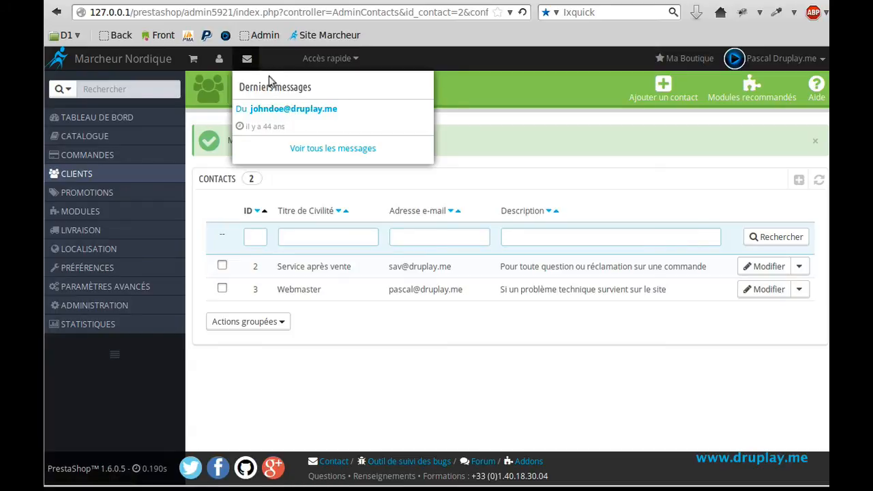
pyautogui.click(344, 148)
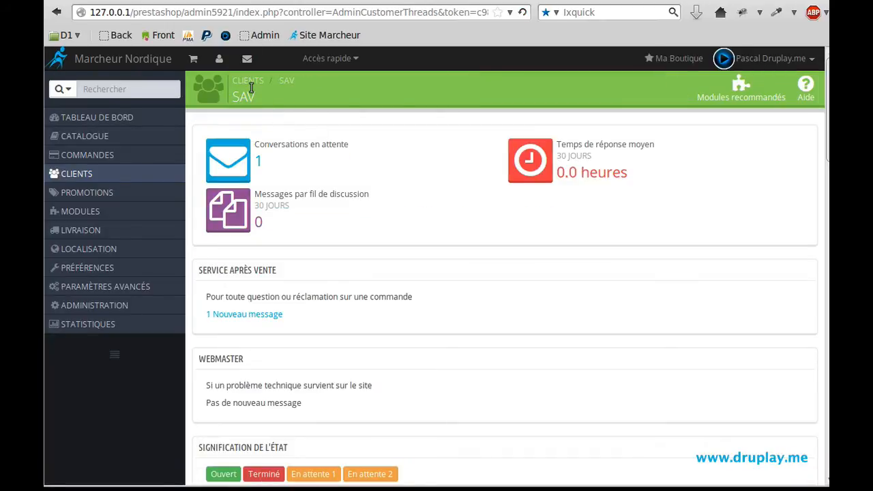
# - Delete customer thread 7 with Supprimer and confirm with OK
pyautogui.moveTo(114, 172)
pyautogui.scroll(-12, 444, 243)
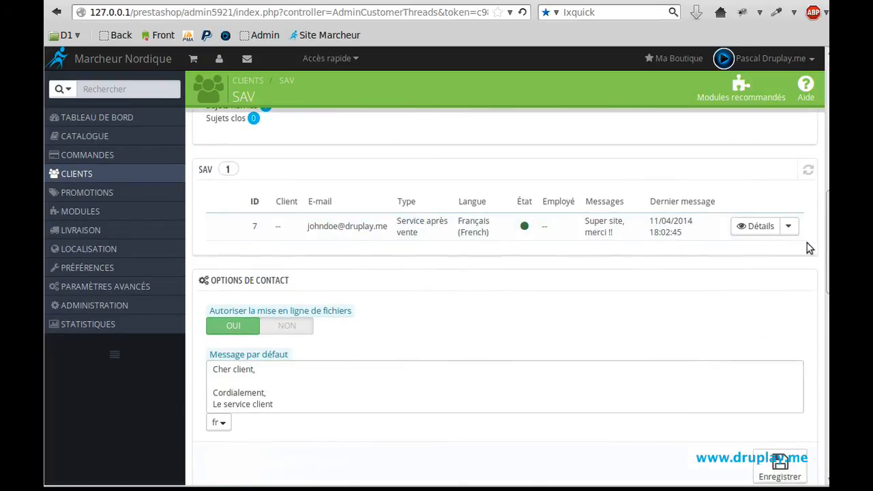
pyautogui.click(791, 227)
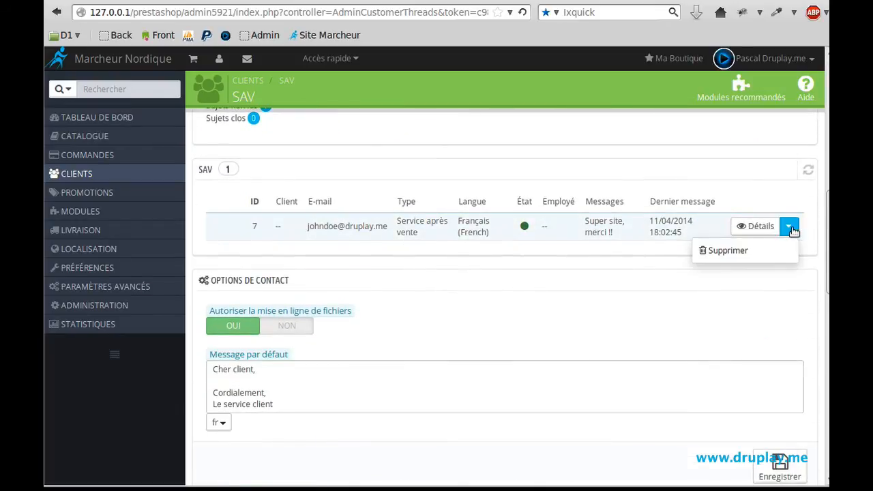
pyautogui.click(717, 251)
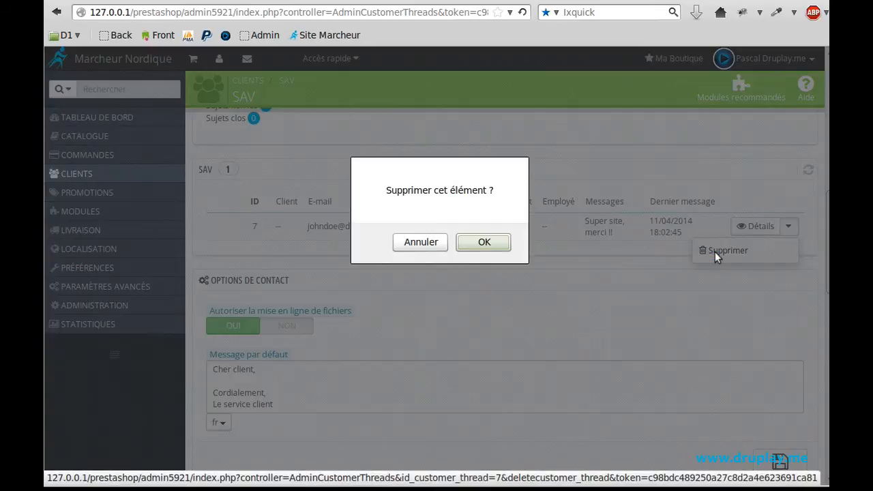
pyautogui.click(483, 245)
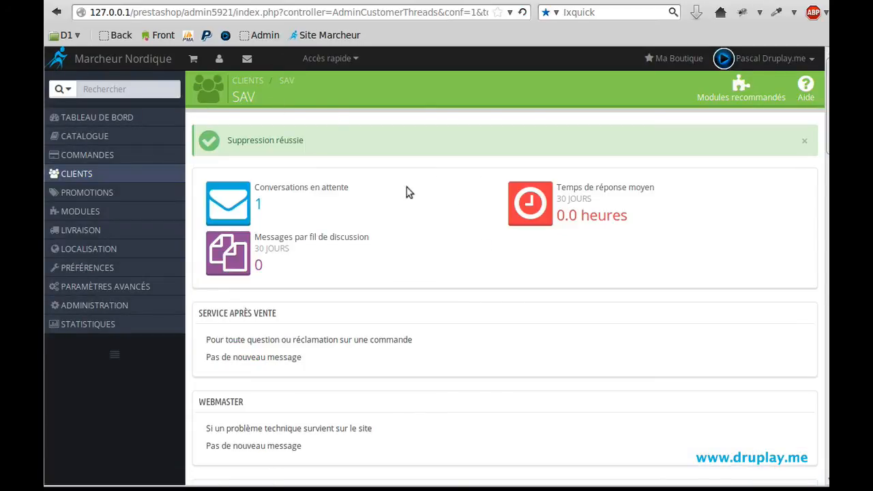
pyautogui.scroll(-8, 464, 193)
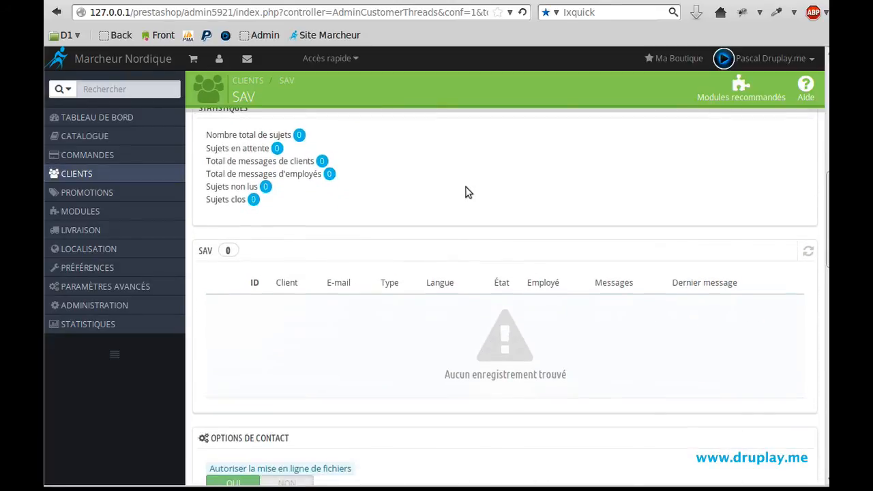
# - Set 'Autoriser la mise en ligne de fichiers' to NON and save the contact options
pyautogui.scroll(-5, 468, 191)
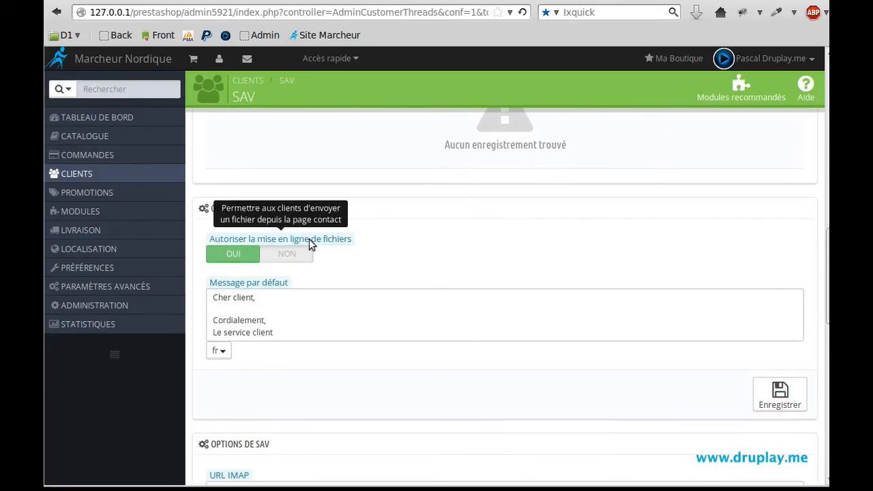
pyautogui.click(289, 255)
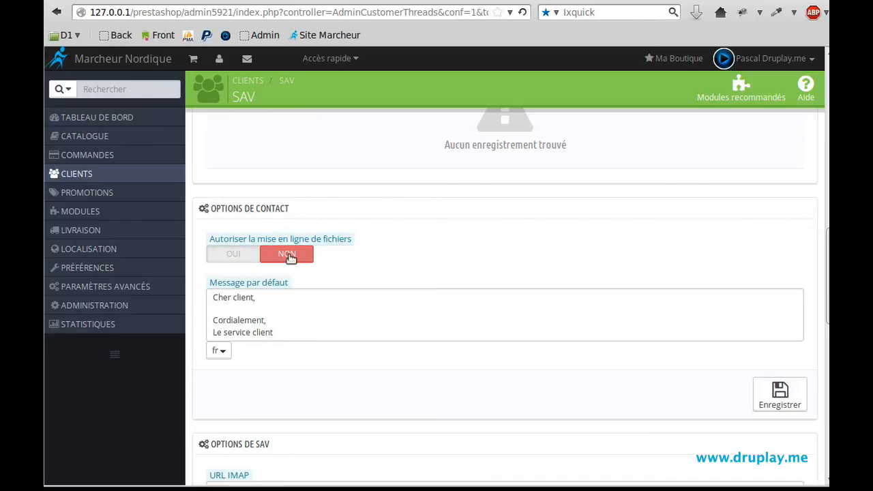
pyautogui.click(784, 402)
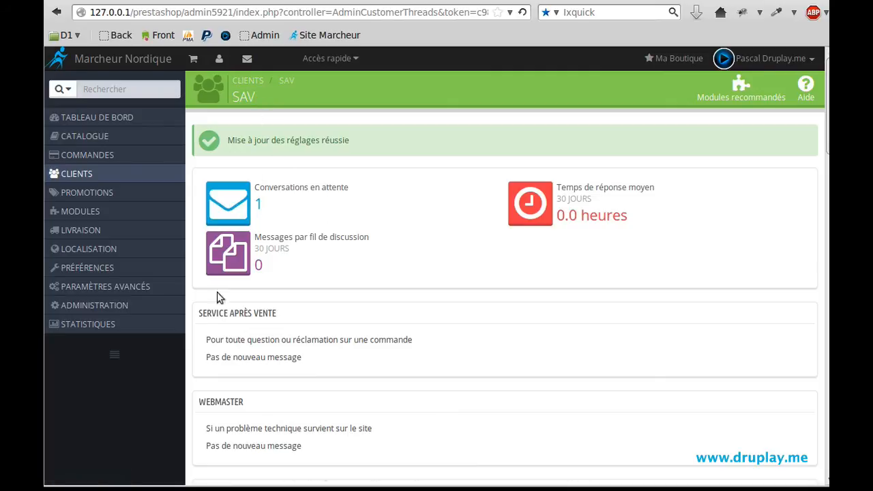
pyautogui.moveTo(95, 305)
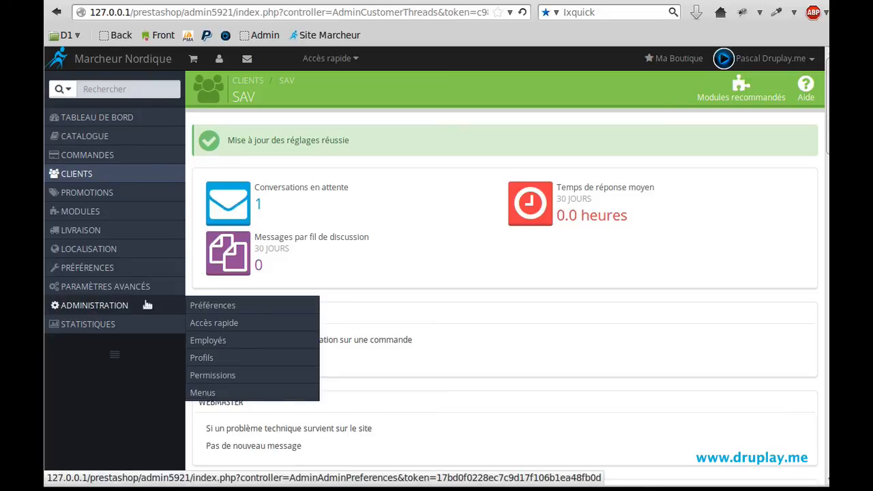
# - Open Administration › Préférences and confirm new order, customer and message notifications are all OUI
pyautogui.click(199, 307)
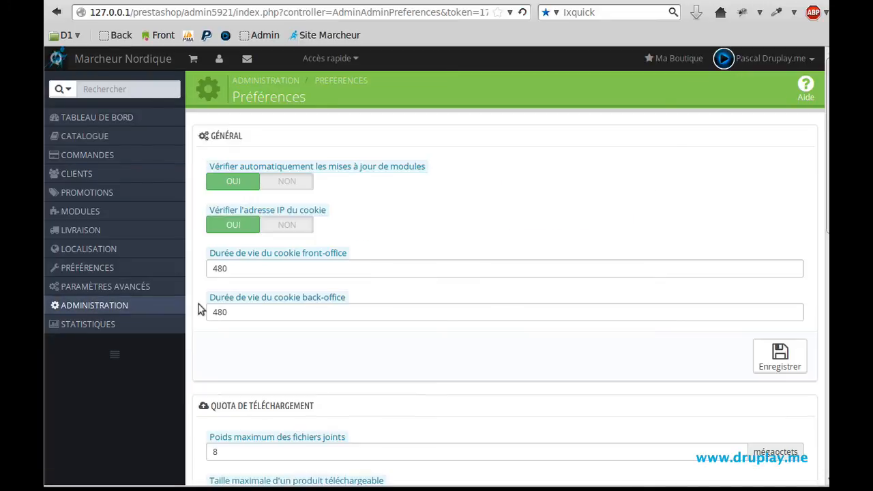
pyautogui.scroll(-3, 452, 239)
pyautogui.scroll(-5, 453, 239)
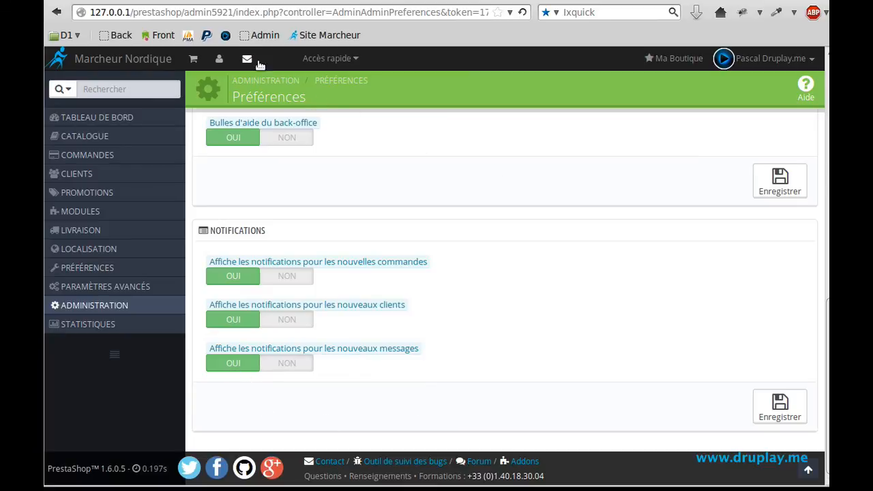
pyautogui.moveTo(102, 232)
pyautogui.moveTo(75, 175)
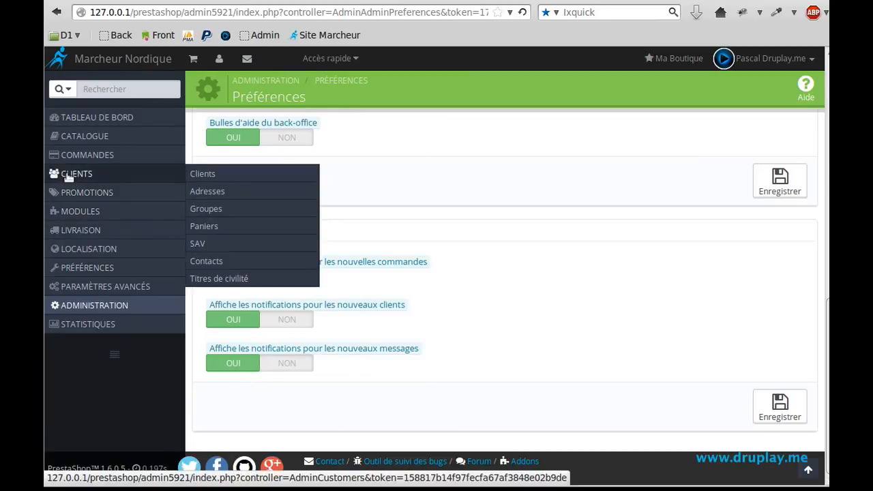
# - Inspect the Service après vente contact, then reload the storefront 'Envoyez un message' form without file upload
pyautogui.click(198, 260)
pyautogui.click(771, 224)
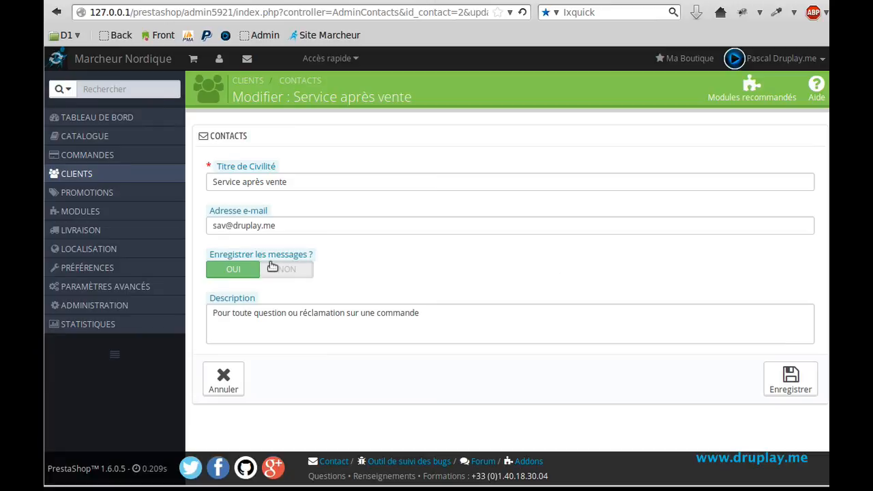
pyautogui.moveTo(276, 258)
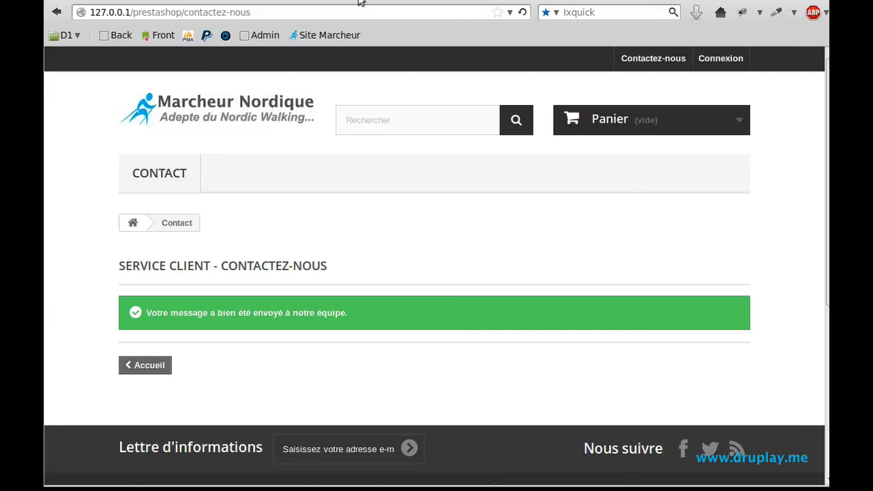
pyautogui.click(153, 178)
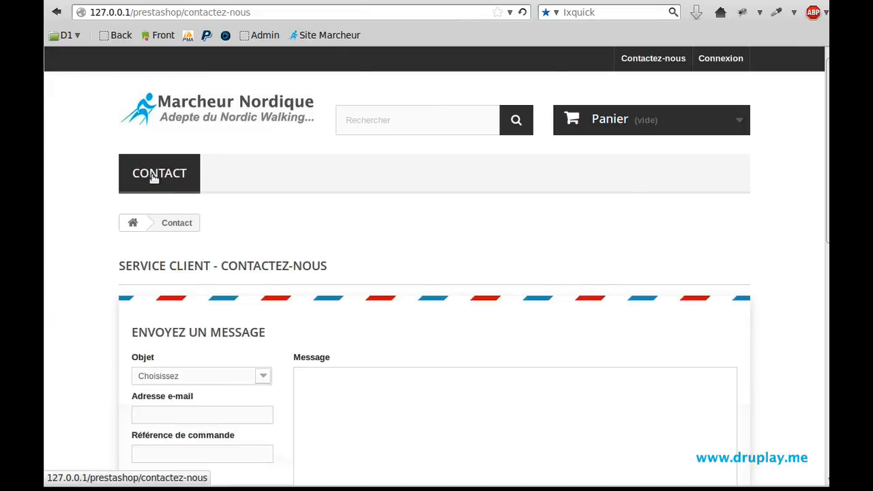
pyautogui.scroll(-4, 332, 208)
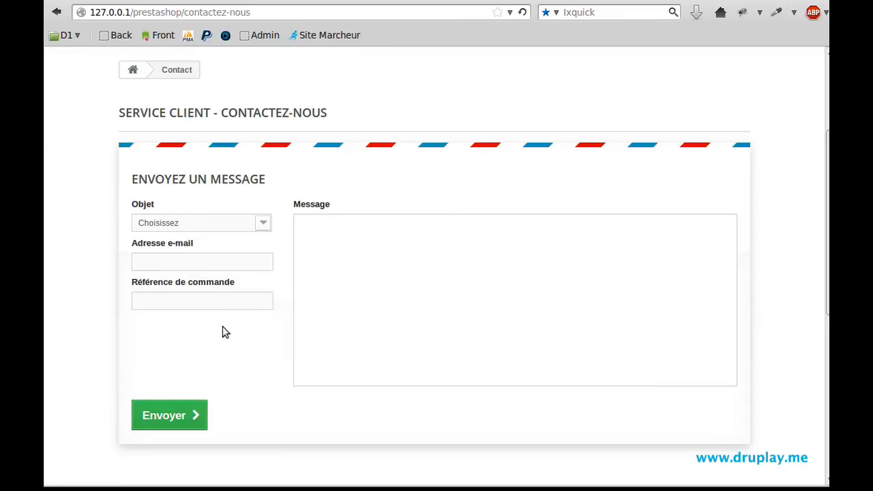